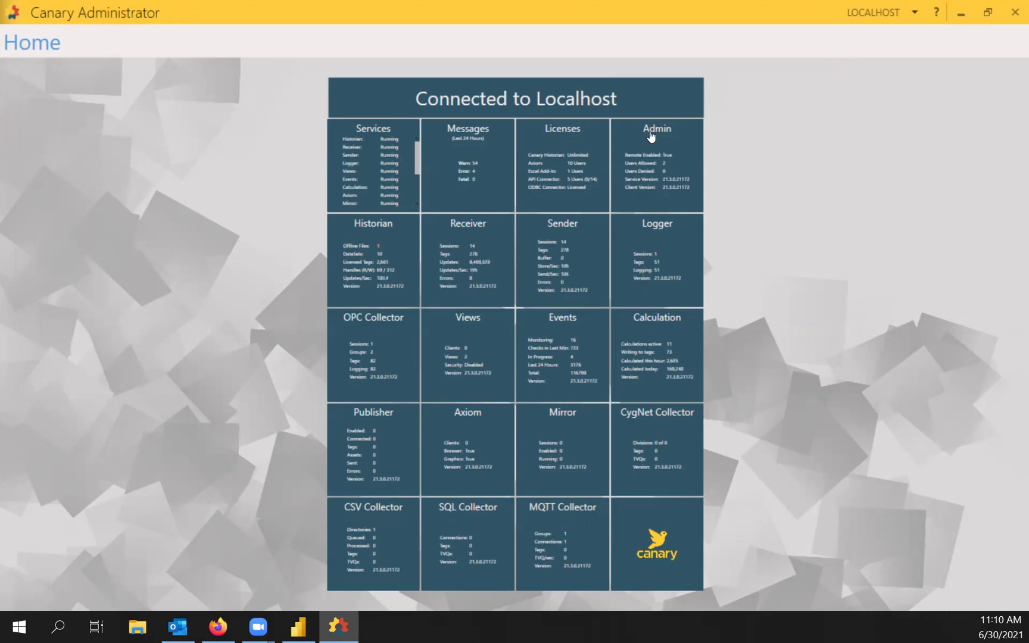
Step: In Canary Administrator, open the Views tile to list SMASON Local Historian and Testing Virtual View
left_click(492, 338)
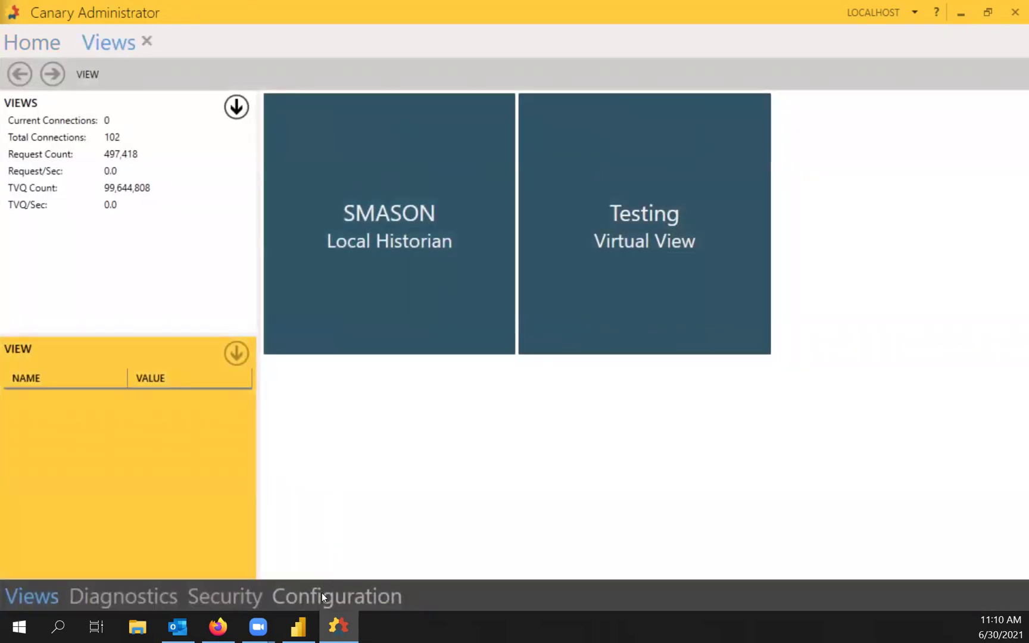
Step: Review the Views endpoint ports, then show the Access page allowing Everyone and ANONYMOUS LOGON
left_click(321, 594)
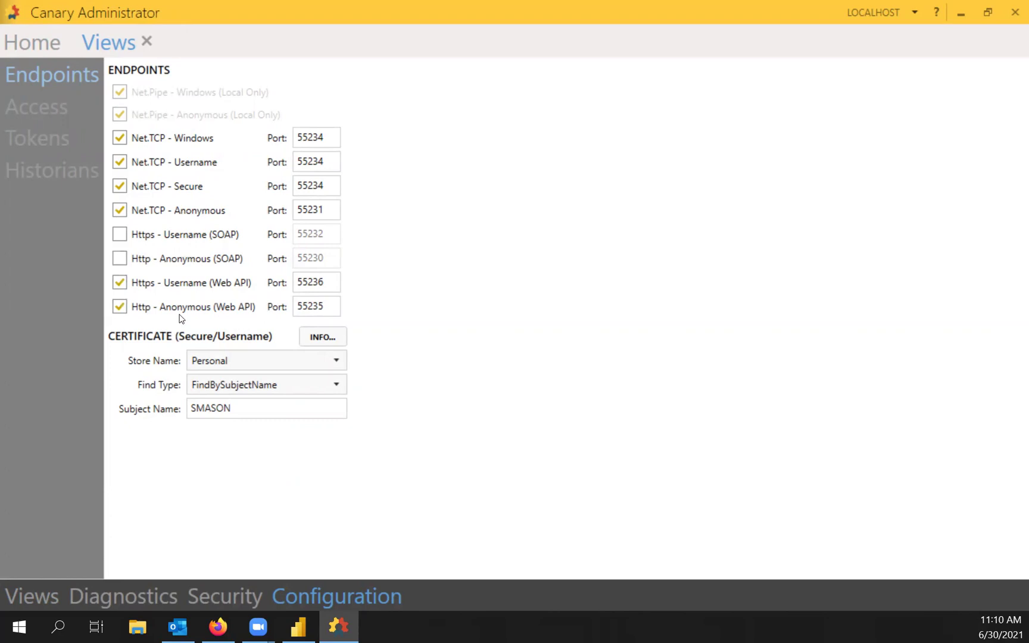
left_click(51, 110)
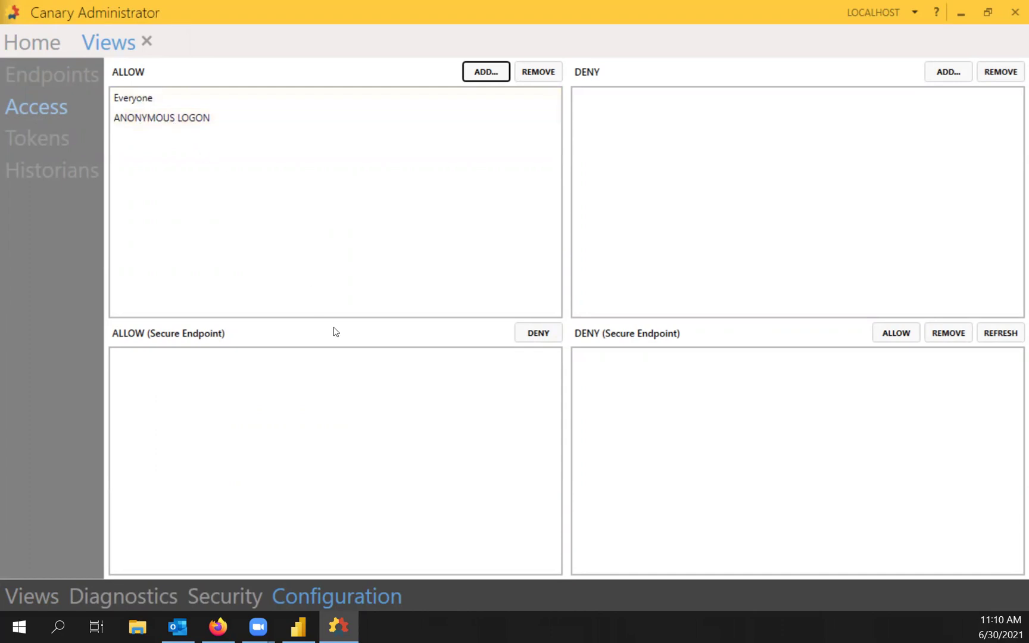
Step: In Power BI Desktop, import the Canary getTagData URL (TimeAverage2, 1d) as a Web source
left_click(300, 628)
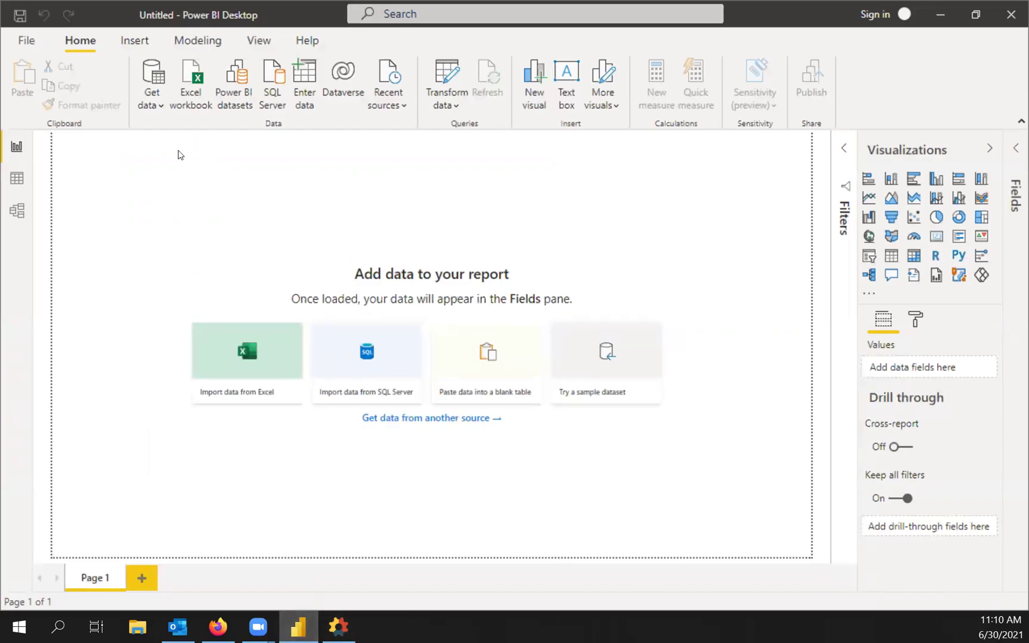
left_click(151, 105)
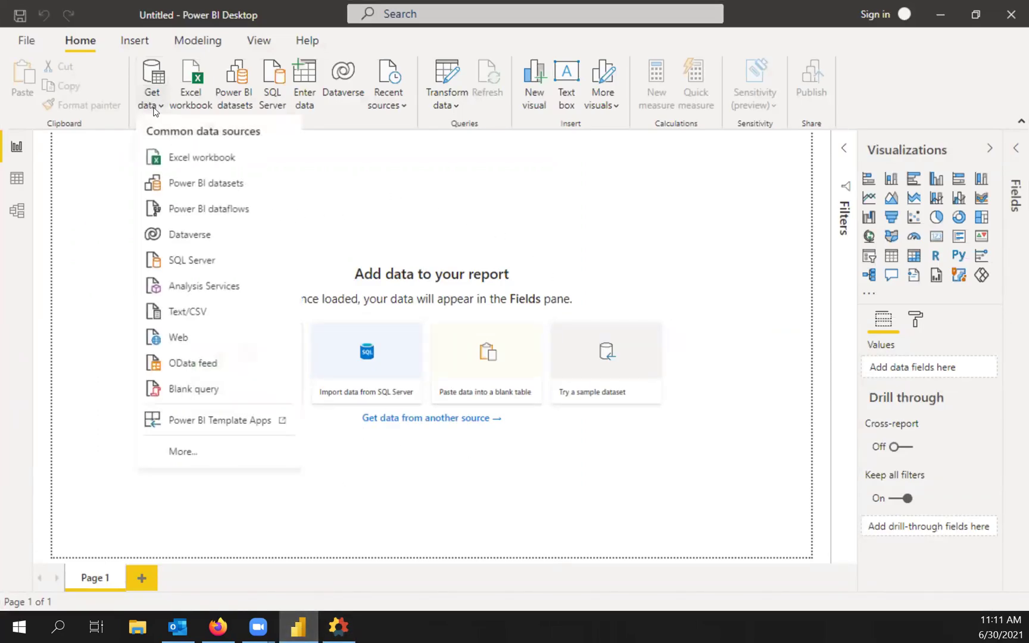
left_click(176, 337)
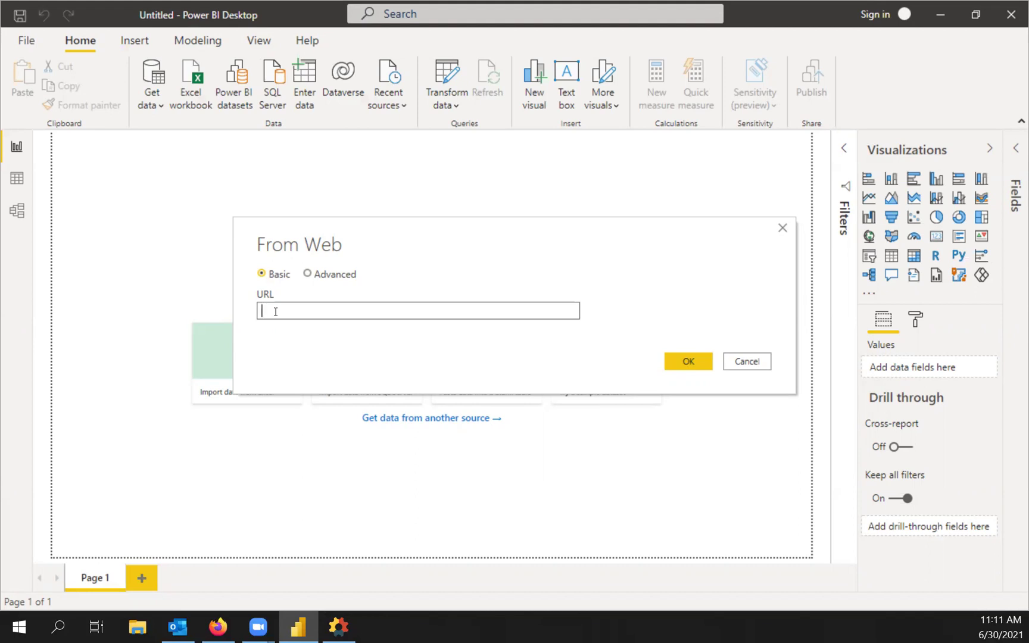
key("ctrl+v")
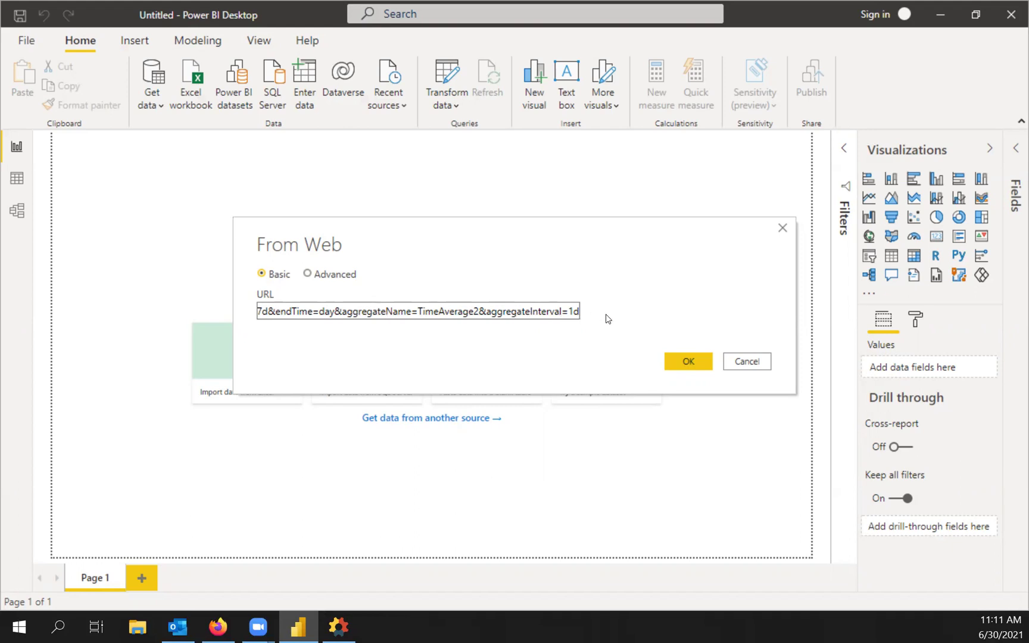
left_click(689, 364)
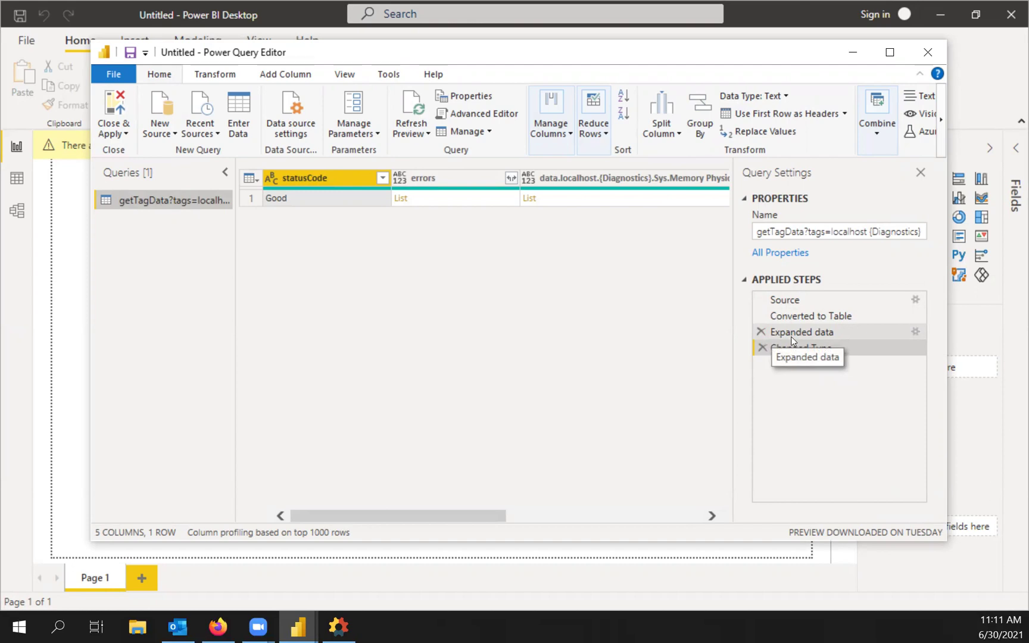
Step: Delete the Changed Type and Expanded data steps and drill into the data Record
left_click(761, 347)
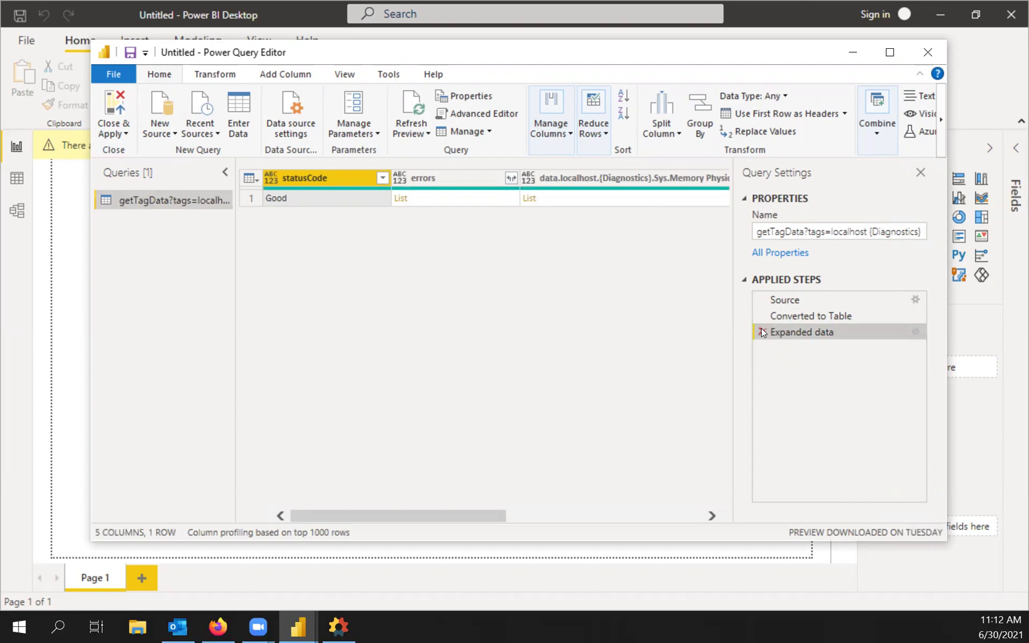
left_click(761, 331)
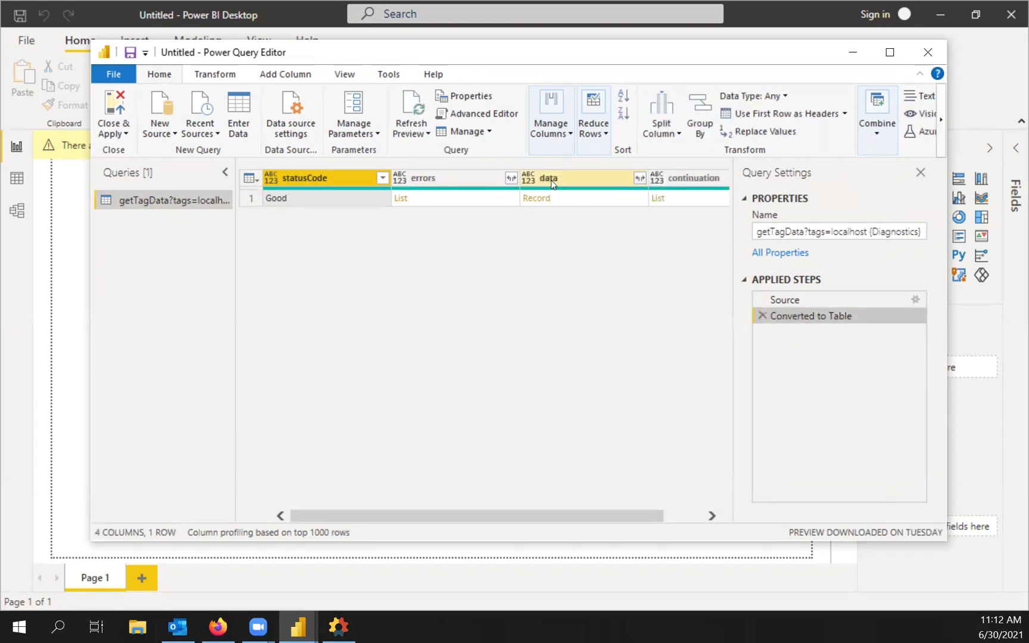
left_click(538, 199)
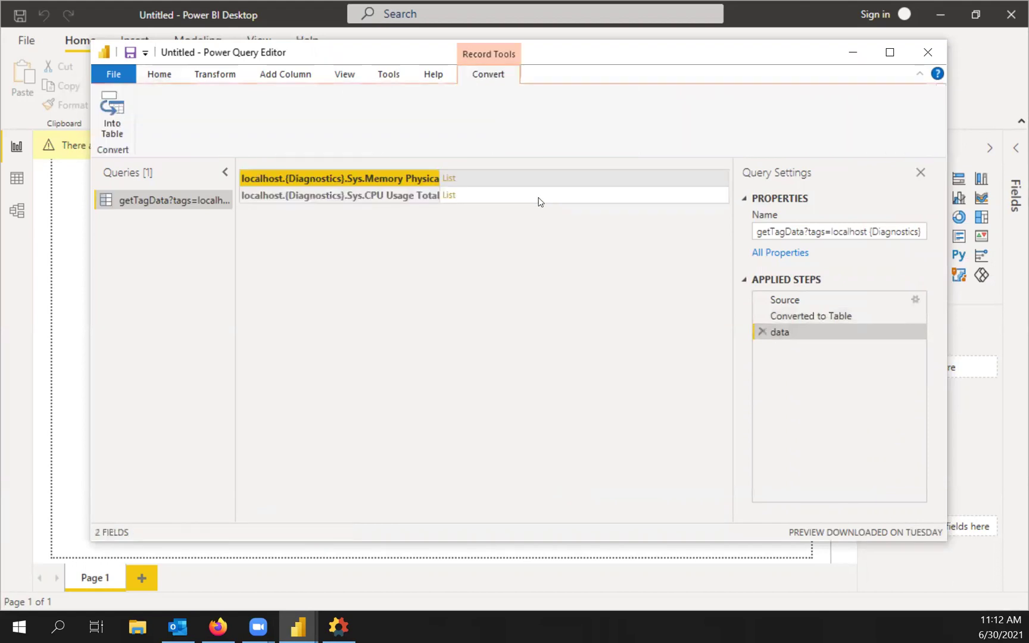
Step: Convert the record into a Name/Value table and expand Value lists into 14 rows
left_click(110, 121)
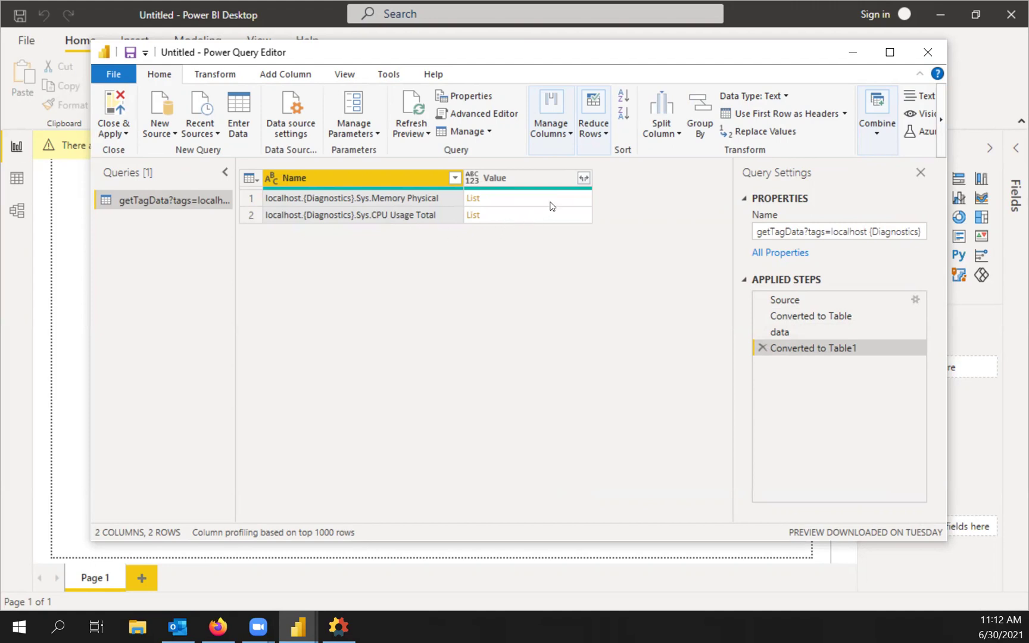
left_click(584, 178)
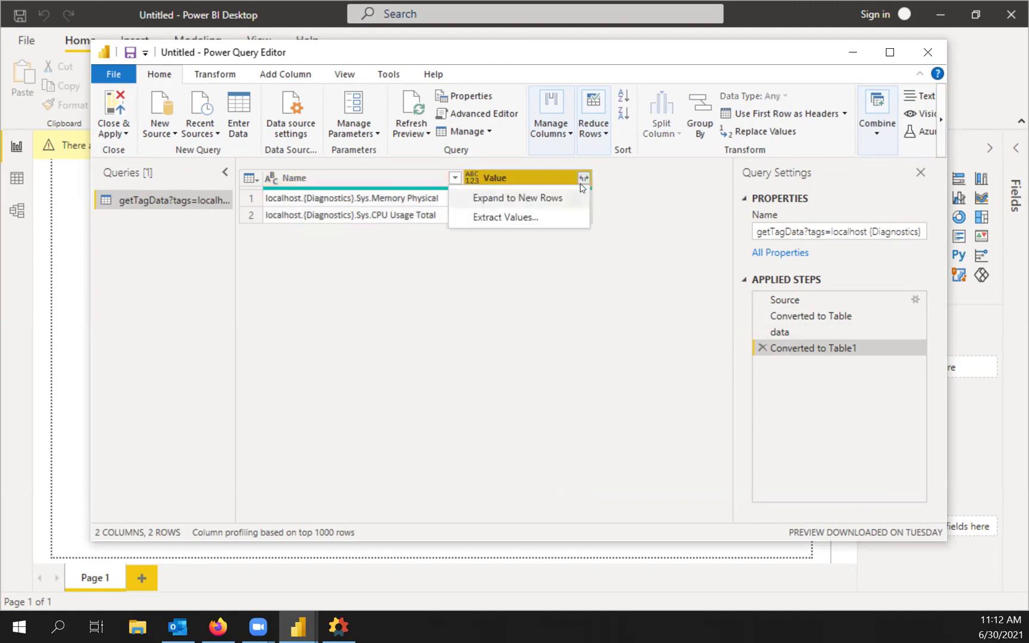
left_click(544, 199)
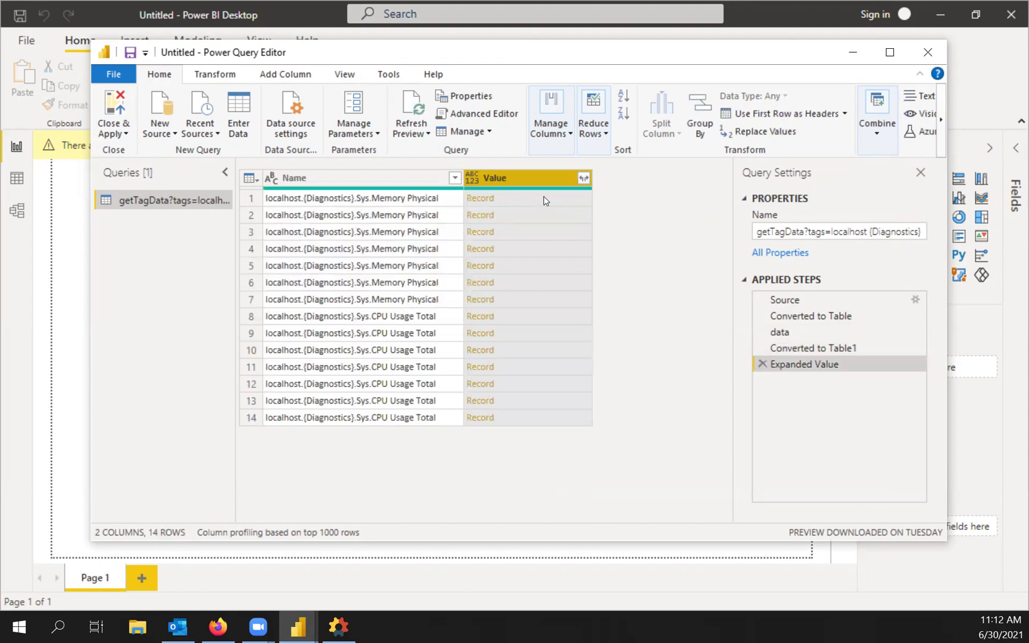
Step: Expand the Value records into Value.t and Value.v columns, keeping t and v
left_click(582, 178)
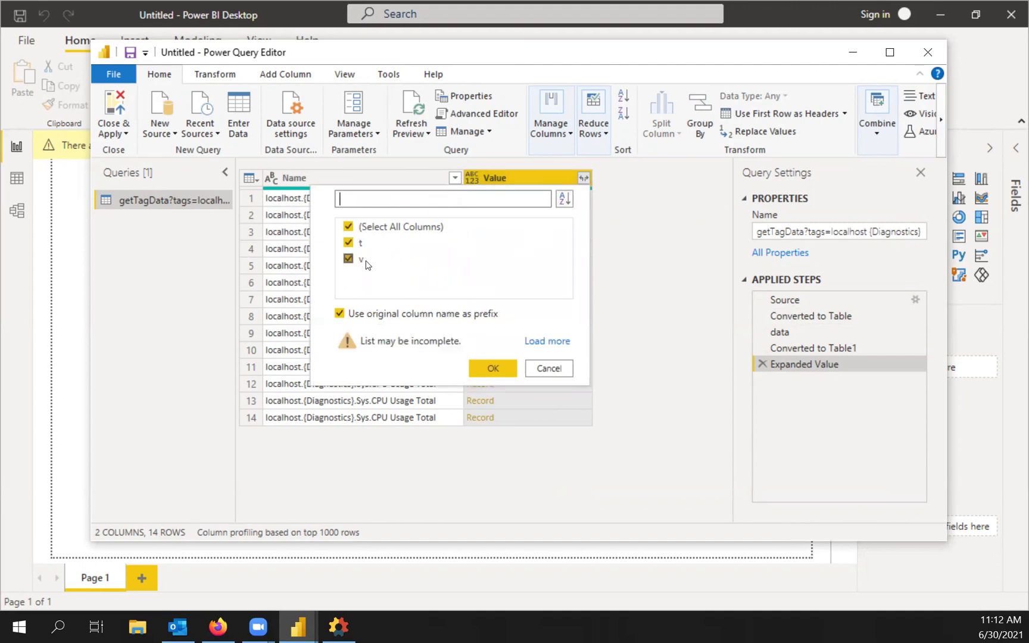
left_click(487, 369)
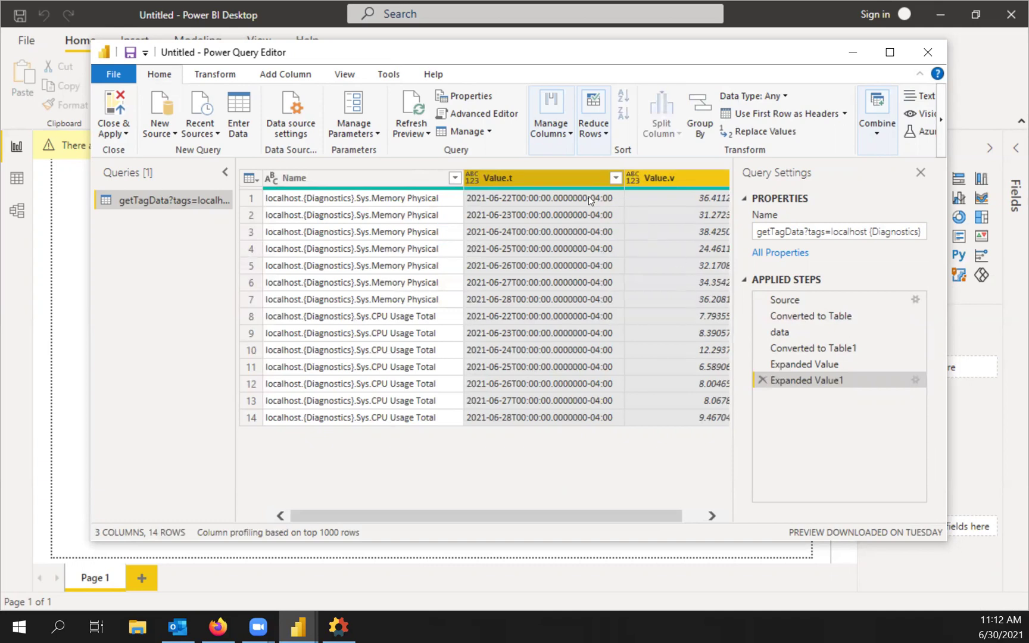
Step: Change the Value.t column type to Date/Time/Timezone
left_click(556, 218)
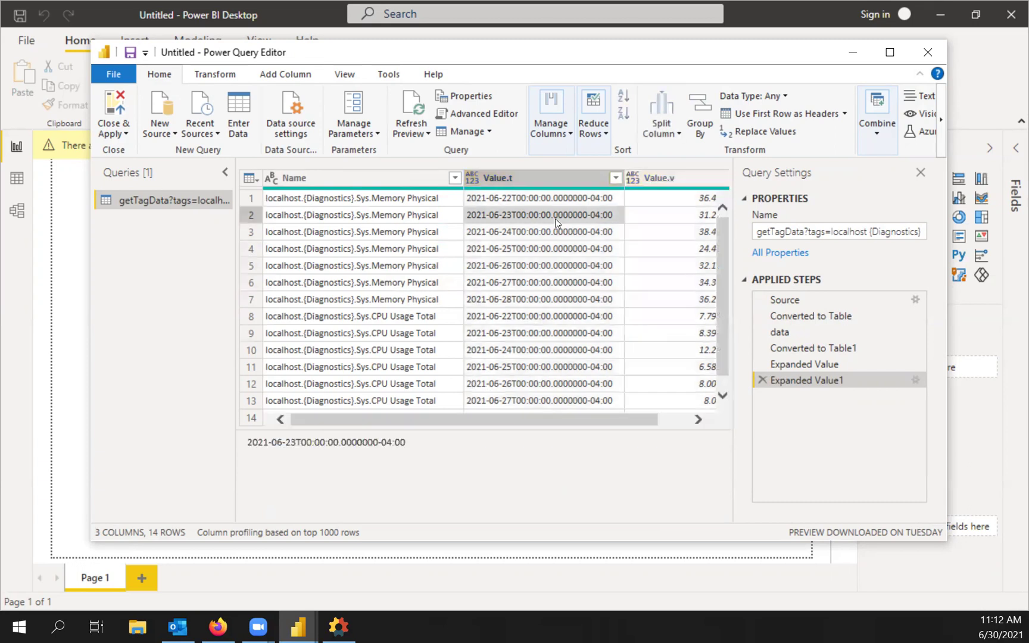
right_click(528, 179)
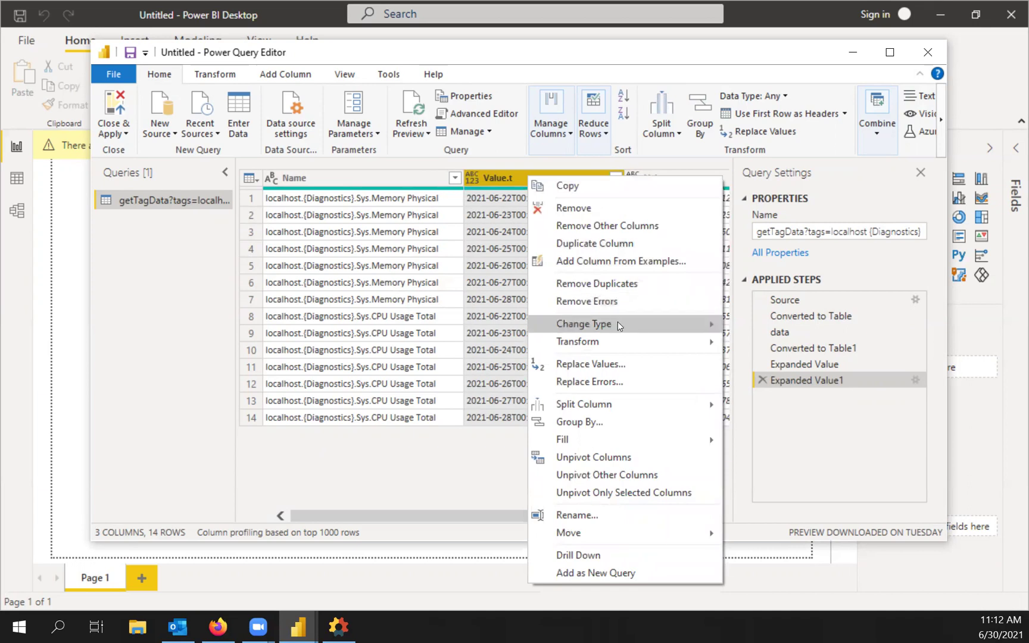
mouse_move(695, 325)
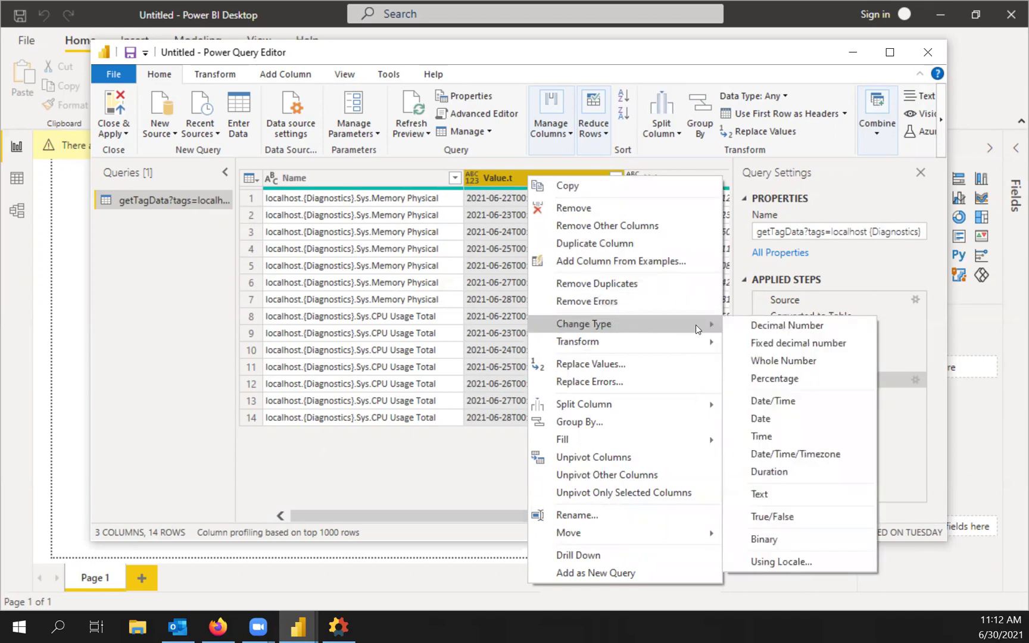
left_click(781, 454)
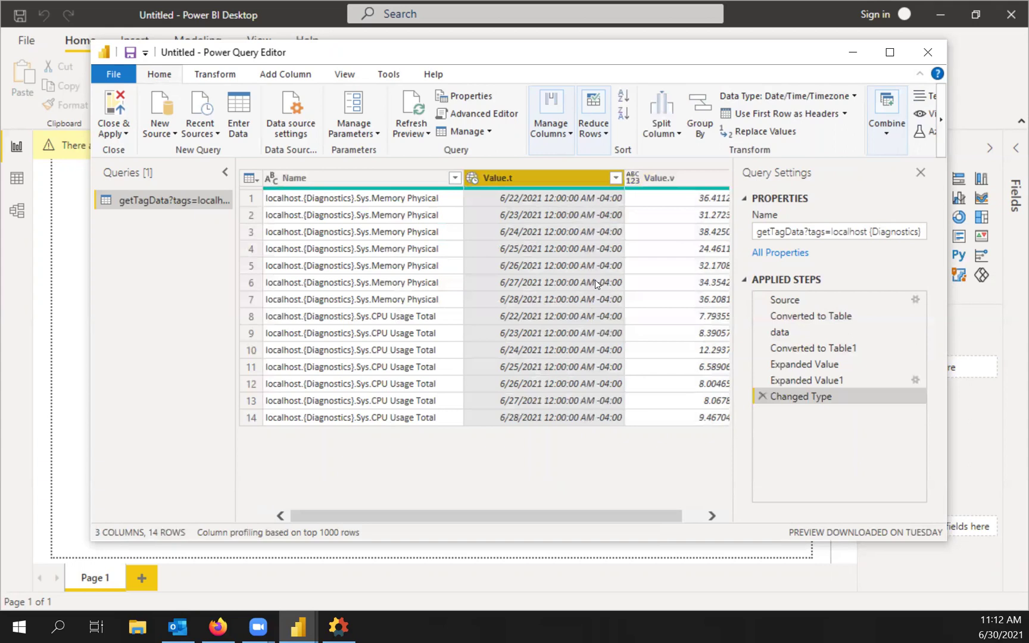
Step: Change the Value.v column type to Decimal Number
left_click(657, 181)
right_click(661, 180)
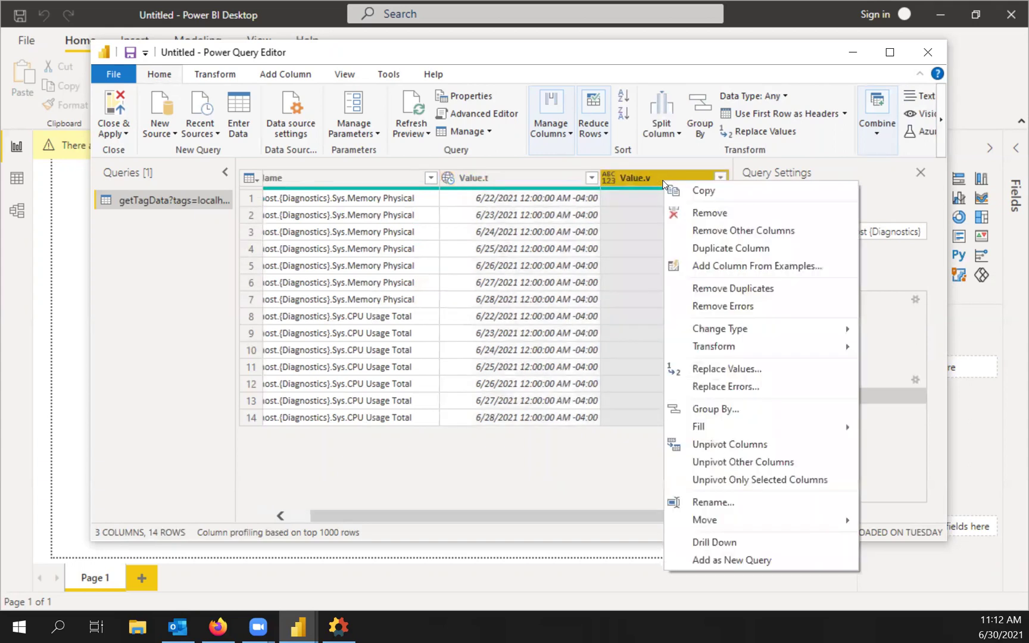
mouse_move(727, 333)
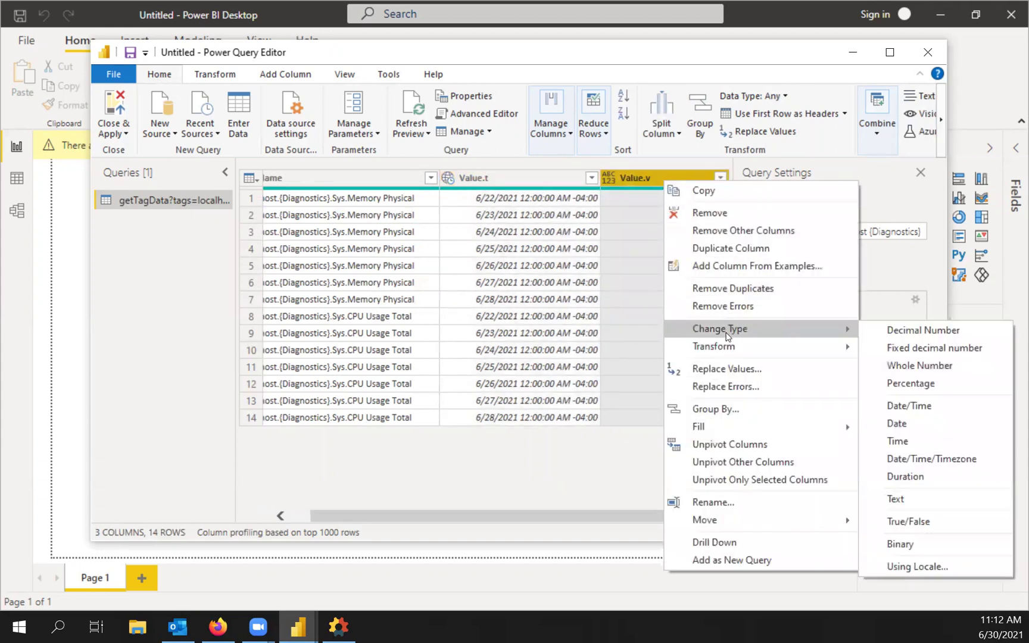
left_click(900, 329)
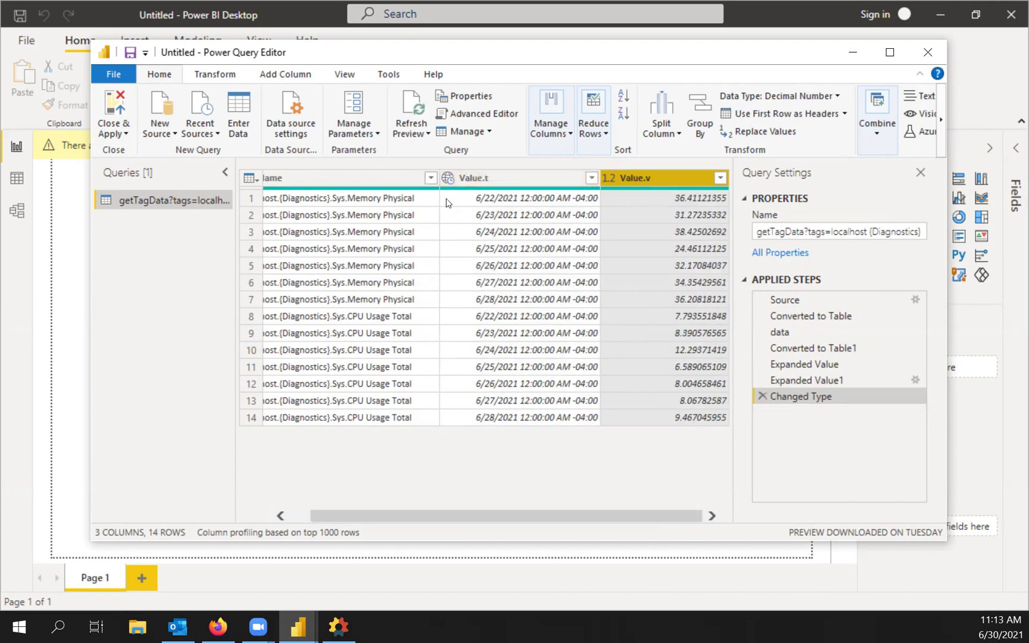
mouse_move(326, 188)
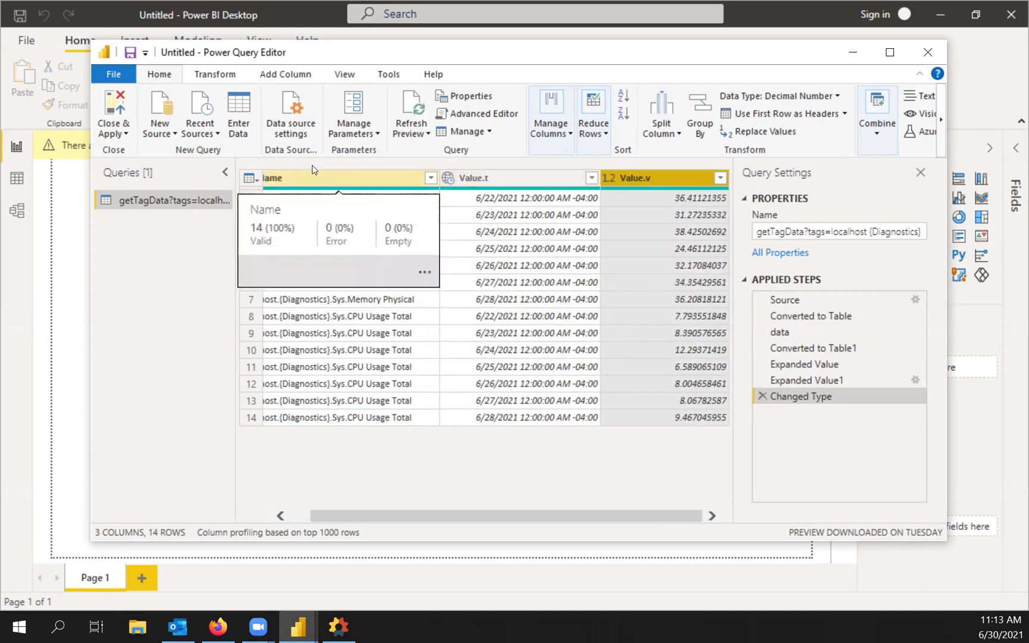
Step: Close & Apply so the getTagData table loads into the Fields list
left_click(106, 108)
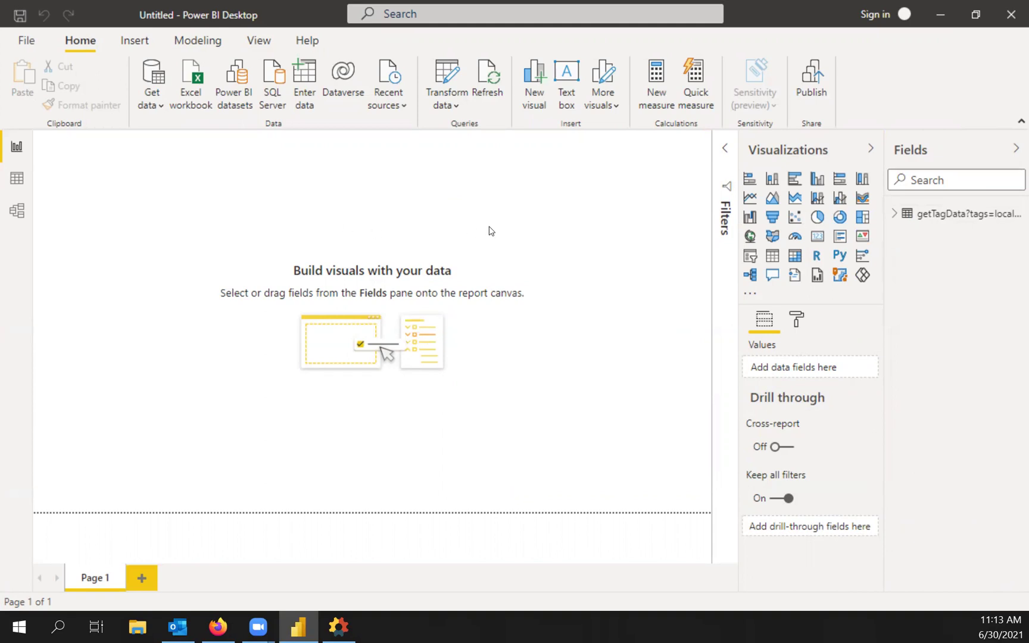
Step: Add a clustered column chart to the page, enlarge it and reposition it
left_click(817, 179)
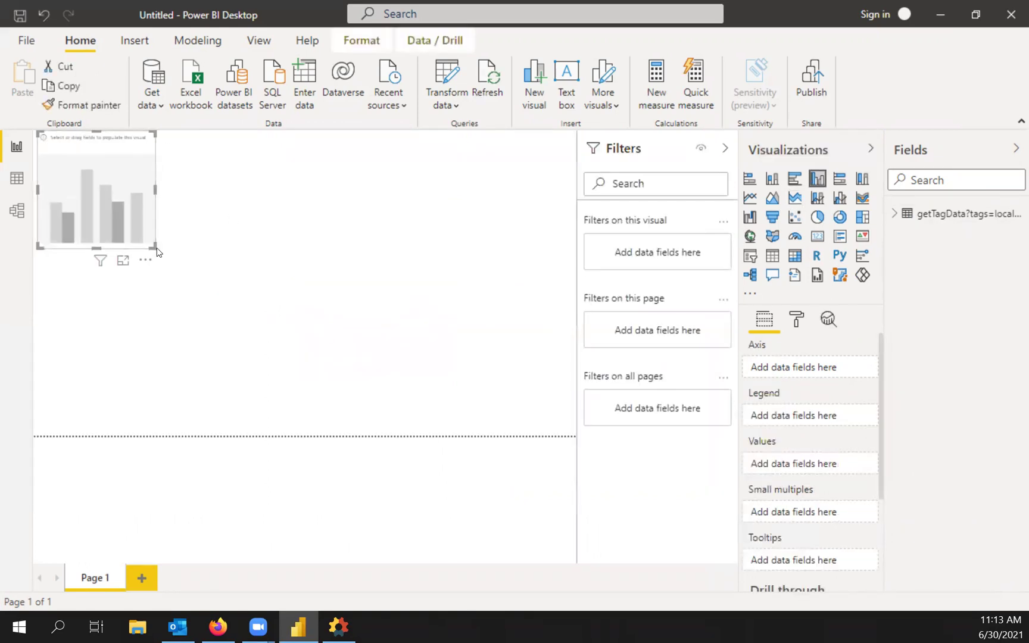
left_click_drag(153, 246, 466, 395)
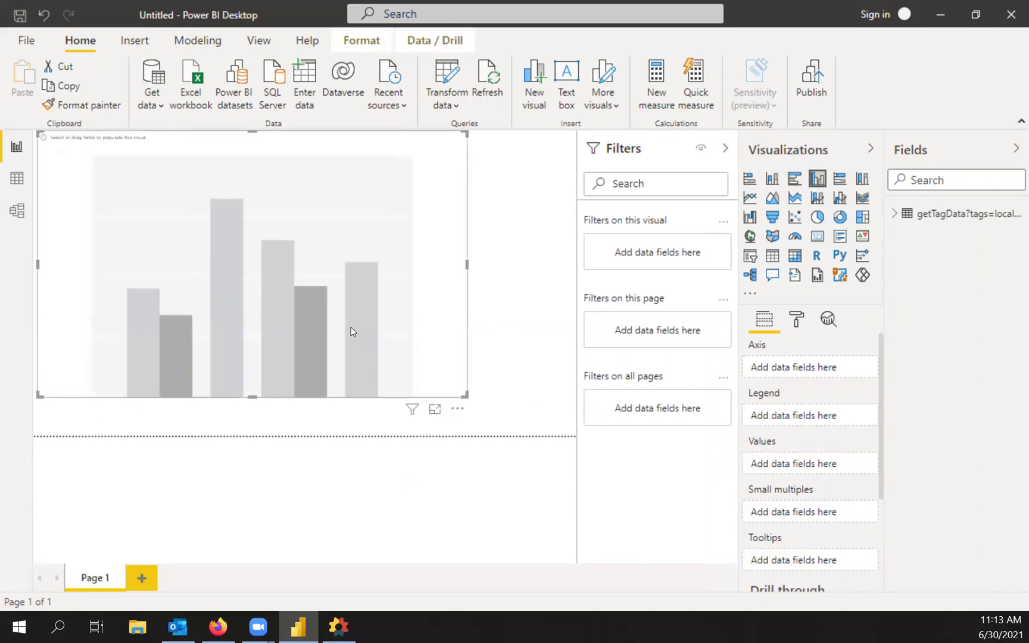
left_click_drag(351, 333, 400, 343)
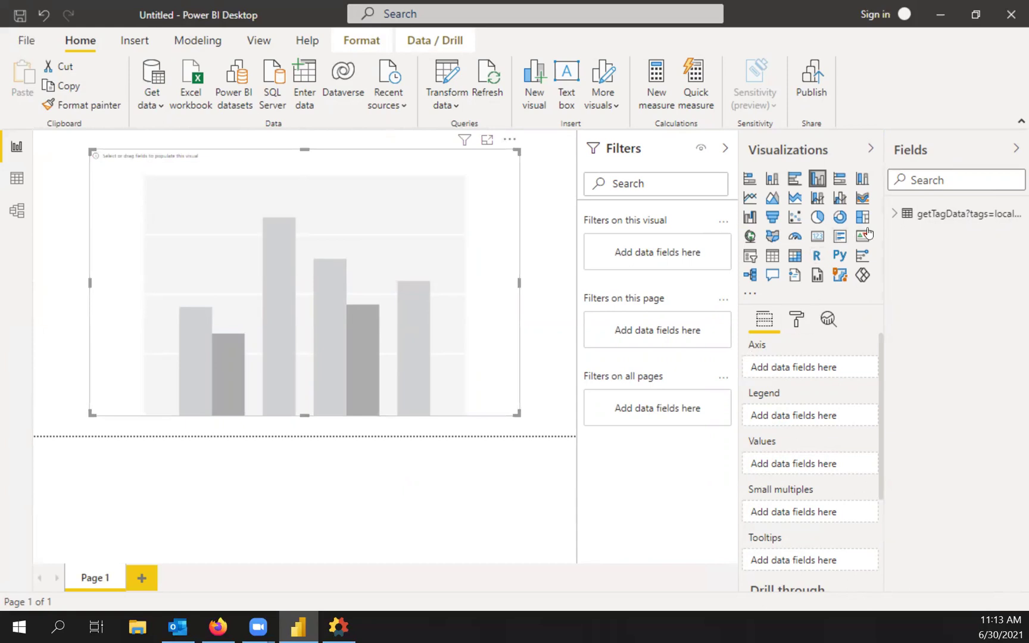
Step: Put Name in Legend, Value.t on Axis and Value.v in Values
left_click(895, 216)
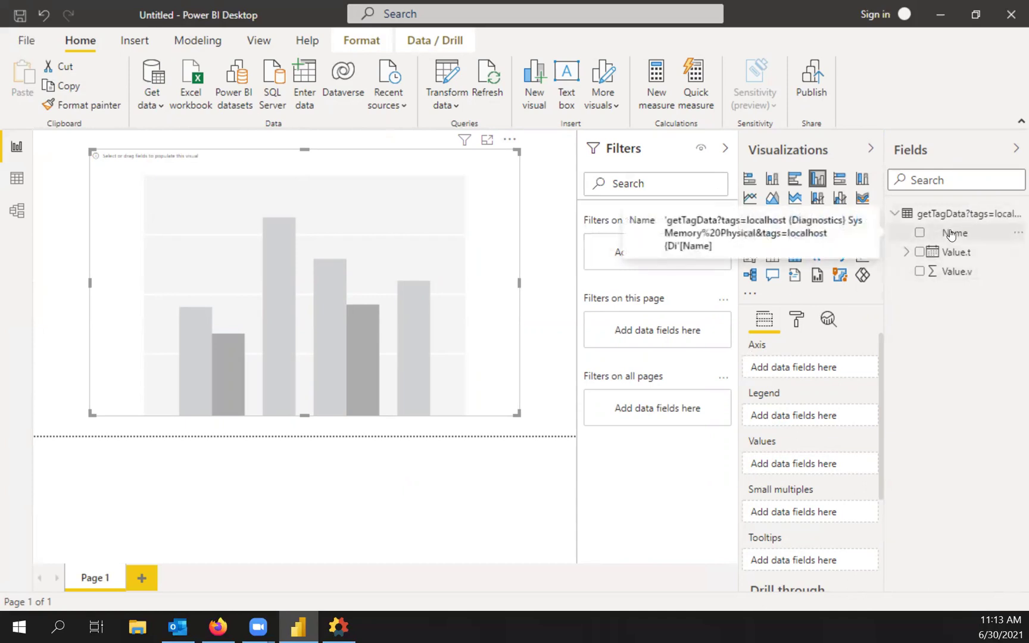
left_click_drag(951, 234, 799, 417)
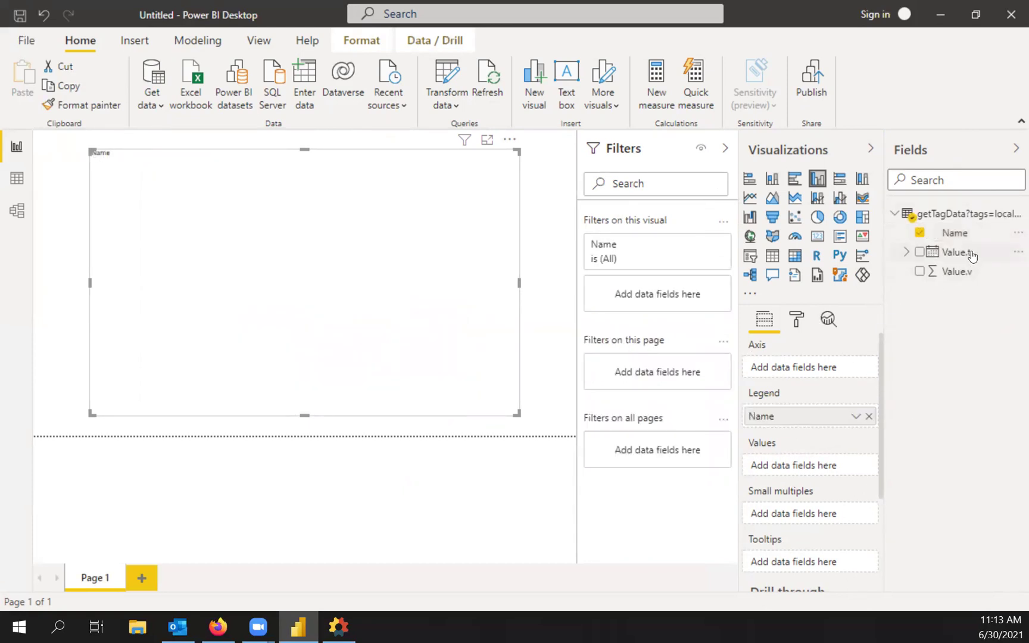
left_click_drag(954, 255, 803, 367)
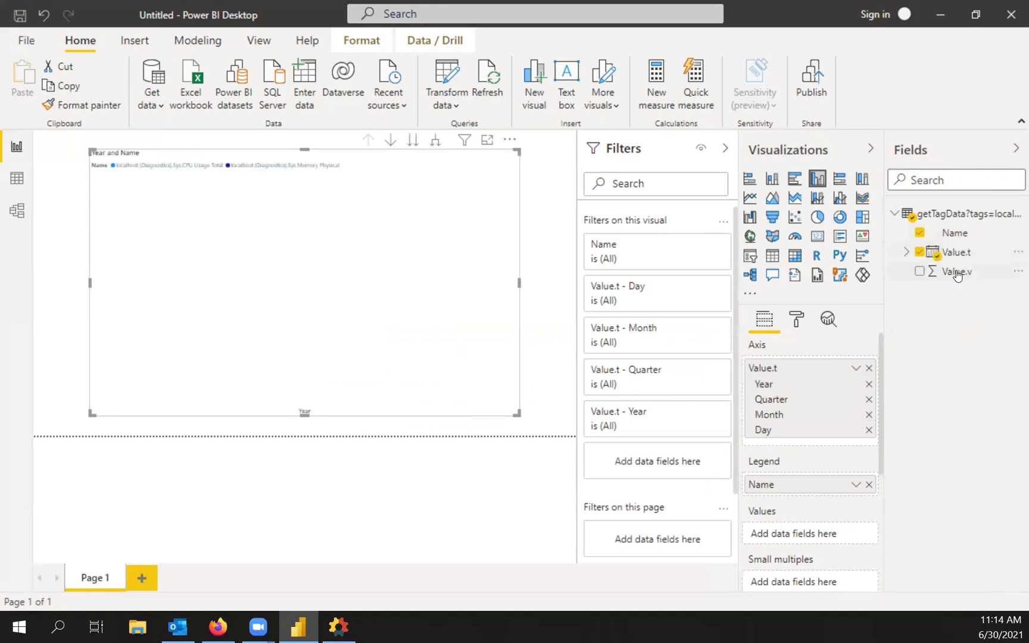
left_click_drag(956, 275, 808, 538)
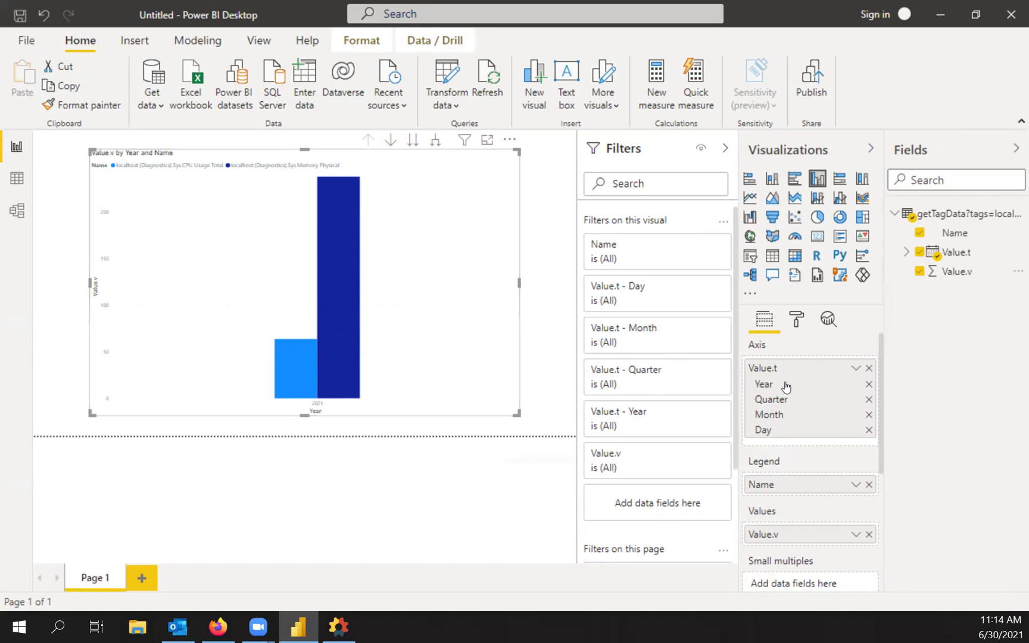
Step: Use plain Value.t instead of Date Hierarchy for daily Jun 23–29 bars, and widen the chart leftward
left_click(856, 369)
mouse_move(877, 410)
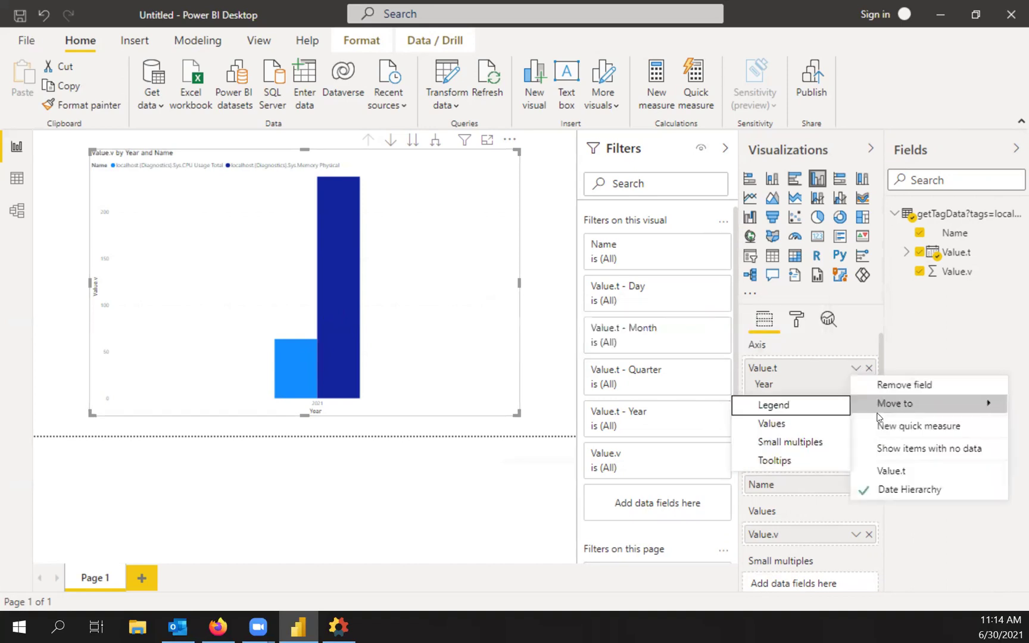
left_click(891, 472)
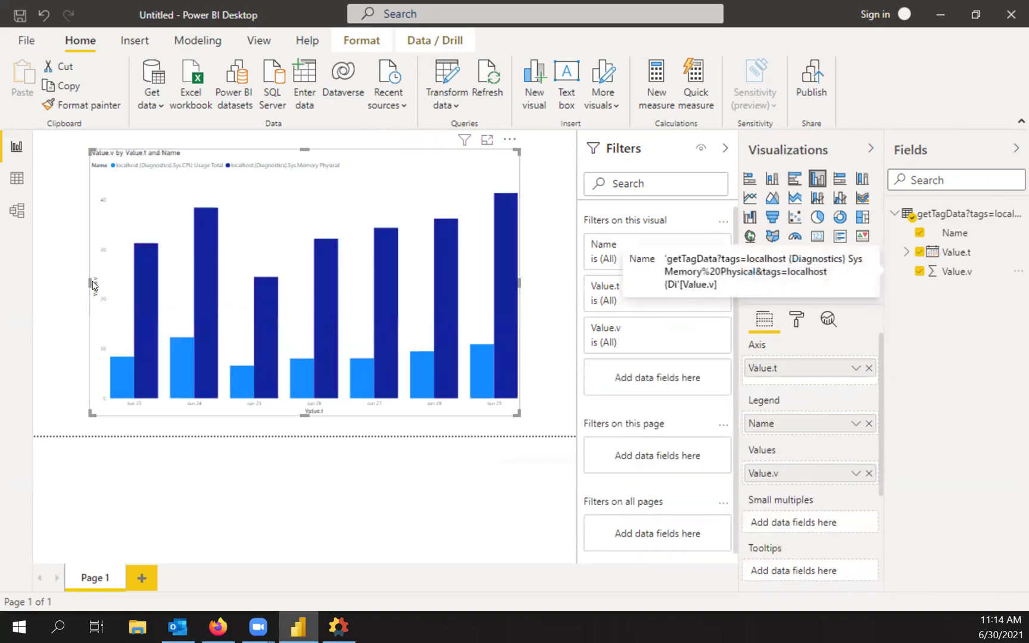
left_click_drag(89, 281, 48, 283)
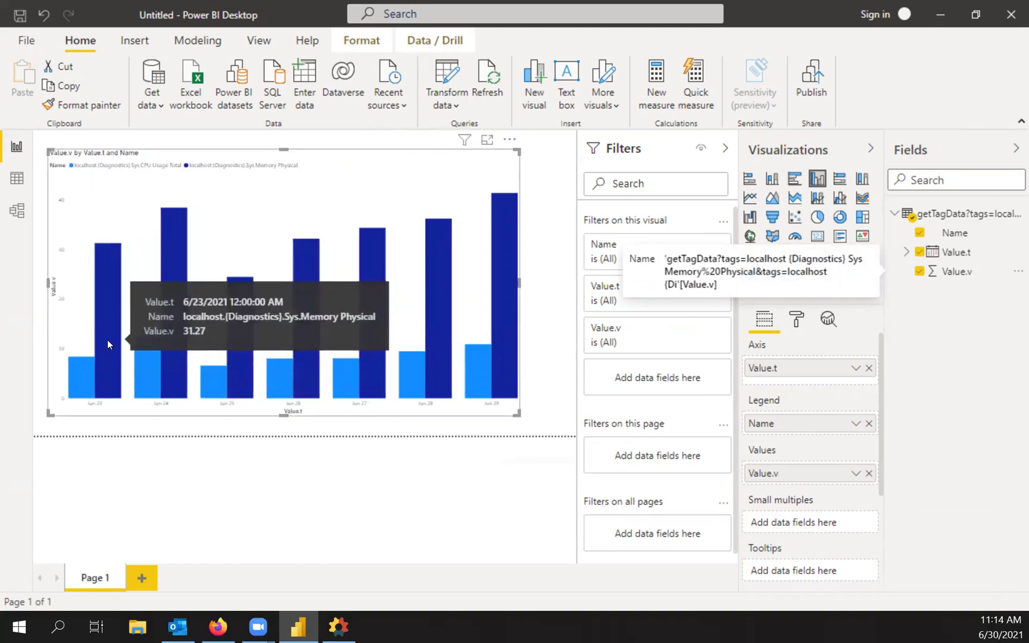
mouse_move(170, 334)
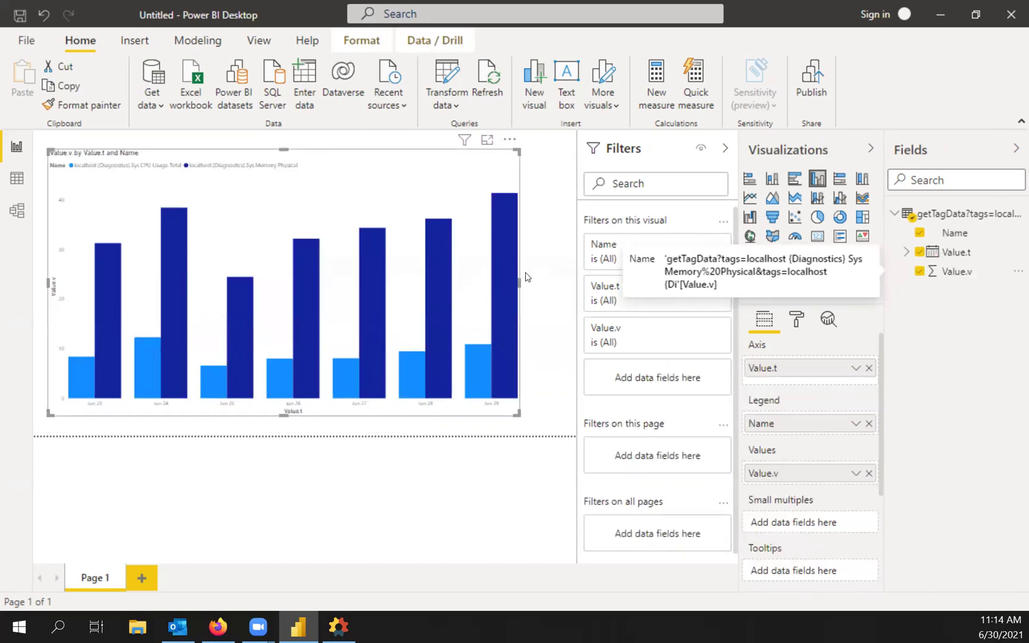
Step: Switch the visual to a line chart with one Value.v line per tag
left_click(750, 198)
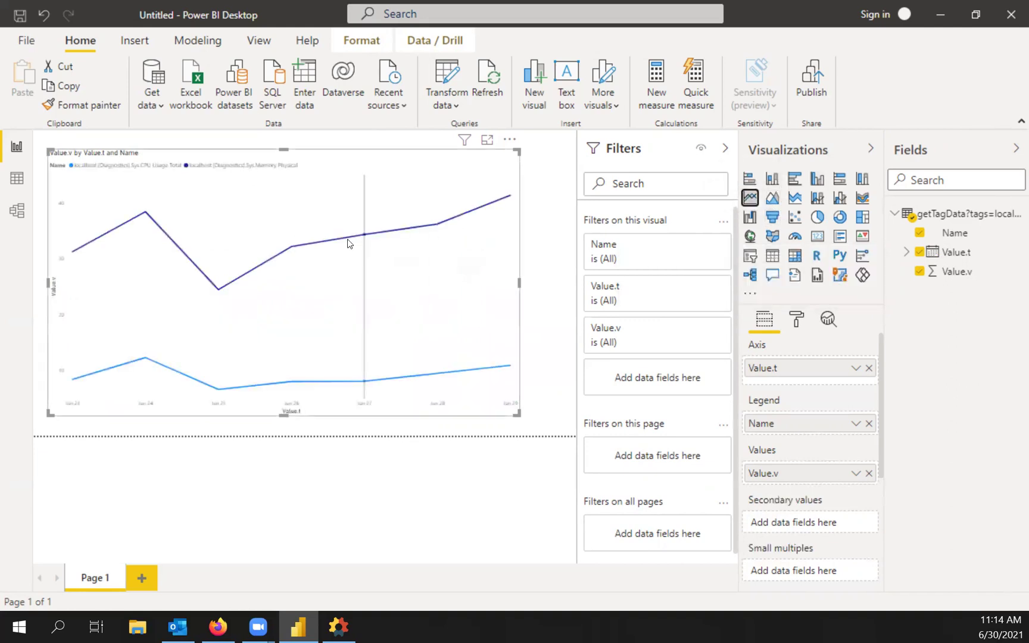
mouse_move(331, 248)
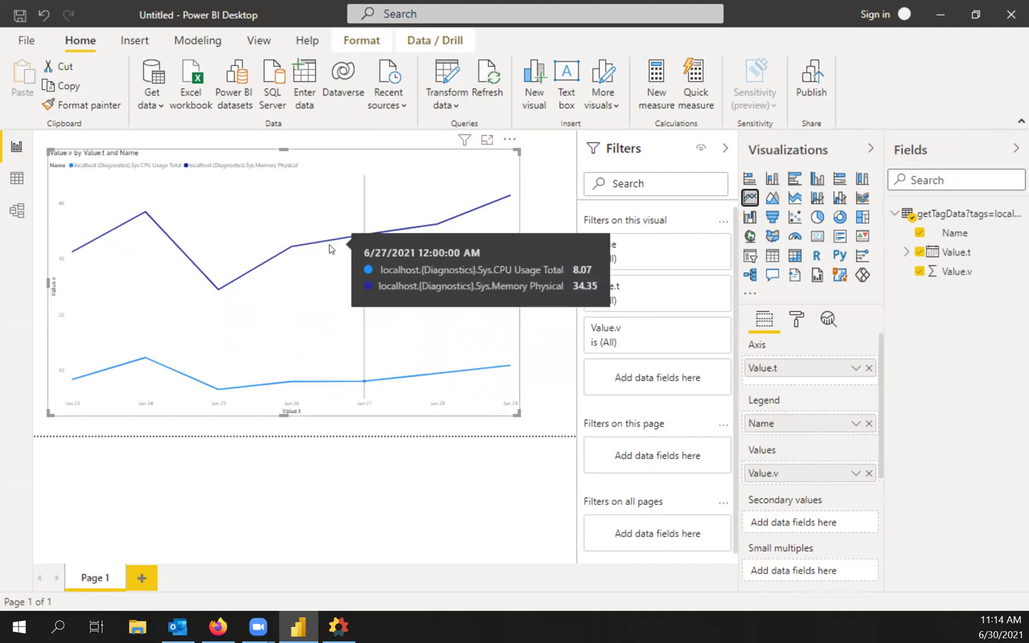